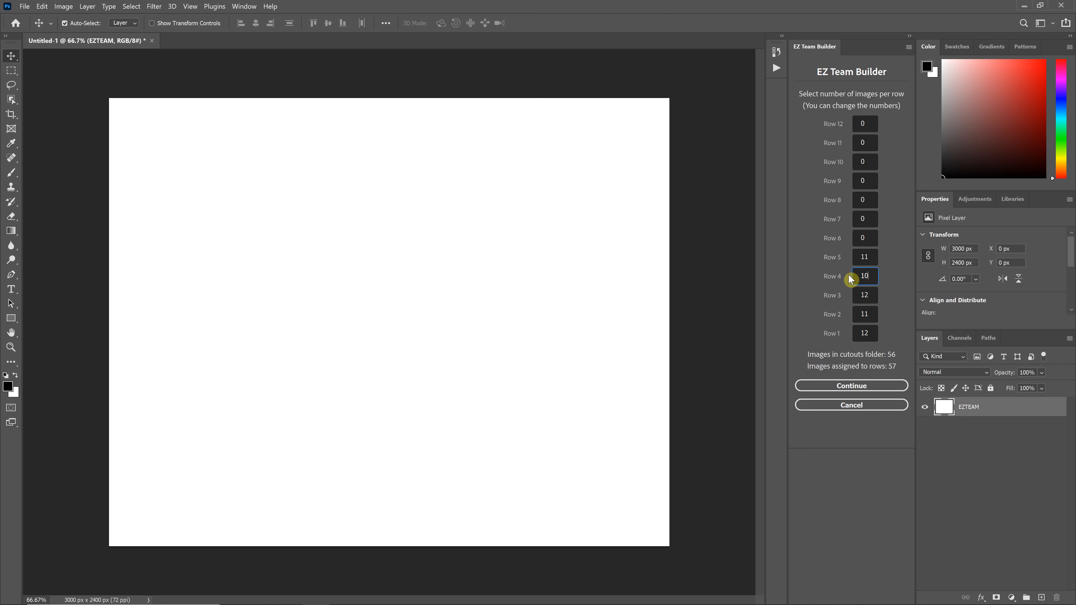
- Assign 12, 11, 12, 11 and 10 images to rows 1 through 5 and build the team composite
{"action": "left_click", "coordinate": [868, 296]}
{"action": "left_click", "coordinate": [868, 257]}
{"action": "key", "text": "BackSpace"}
{"action": "type", "text": "0"}
{"action": "left_click", "coordinate": [866, 280]}
{"action": "key", "text": "BackSpace"}
{"action": "type", "text": "0"}
{"action": "type", "text": "11"}
{"action": "left_click", "coordinate": [863, 294]}
{"action": "left_click", "coordinate": [875, 387]}
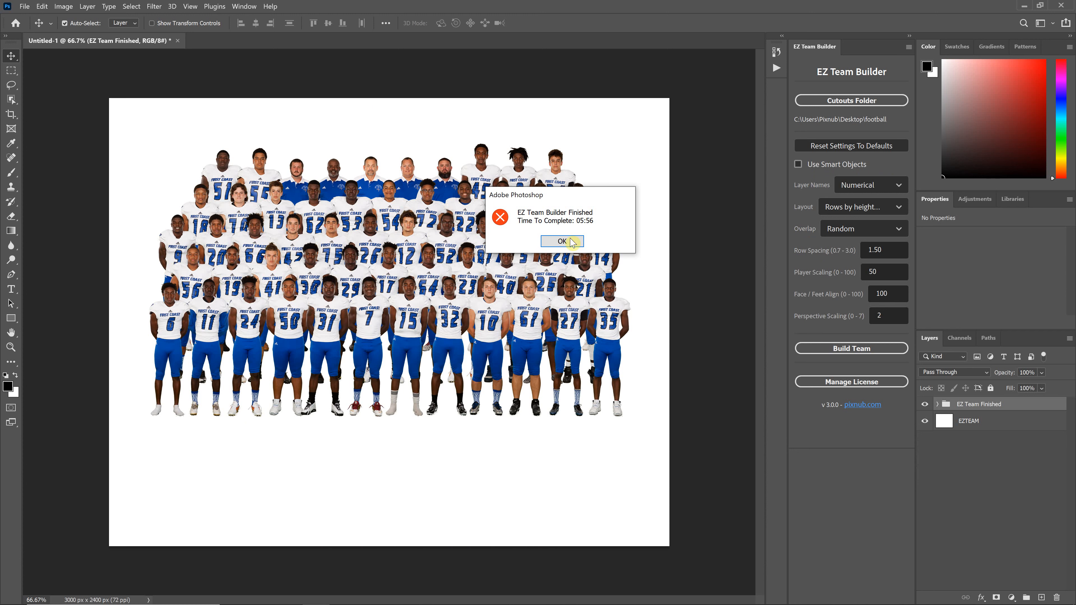
{"action": "left_click", "coordinate": [572, 242]}
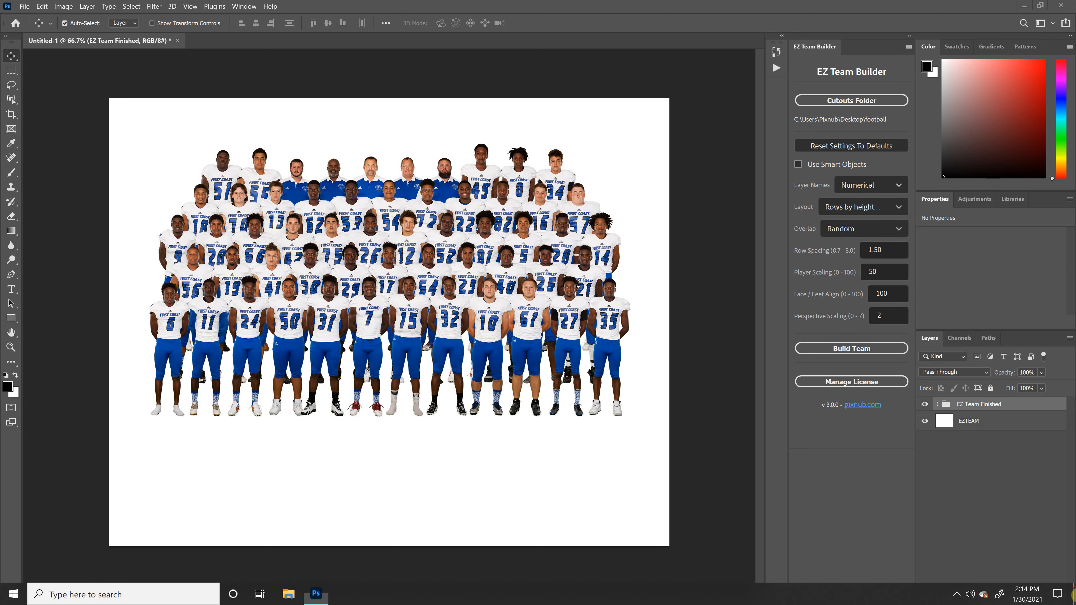
- Switch to the desktop, move the football folder into open space, browse its player and coach cutouts, and return to Photoshop
{"action": "left_click", "coordinate": [315, 593]}
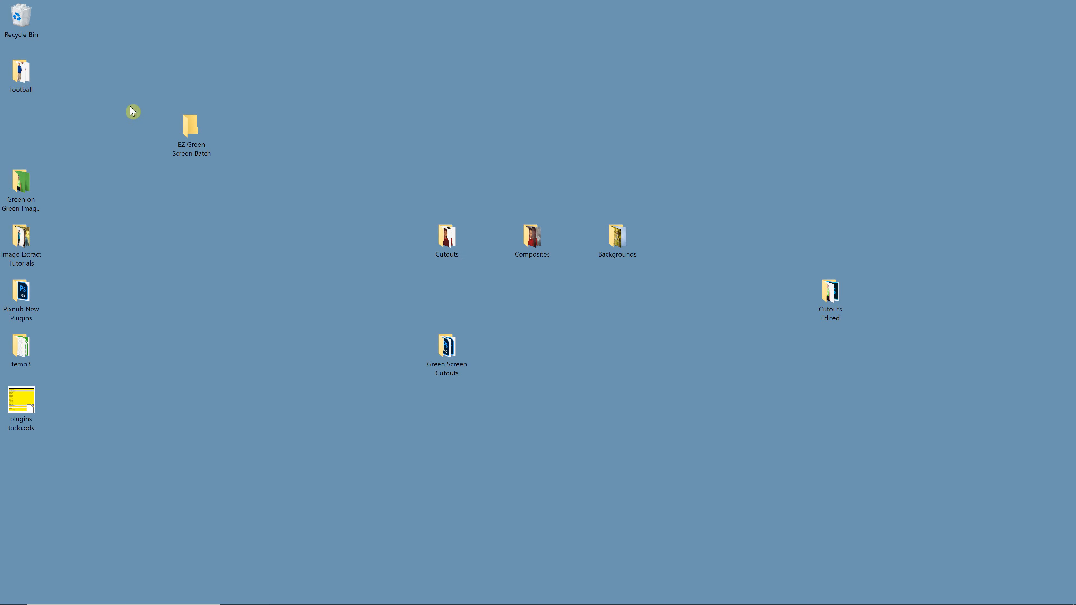
{"action": "left_click_drag", "start_coordinate": [22, 74], "coordinate": [697, 356]}
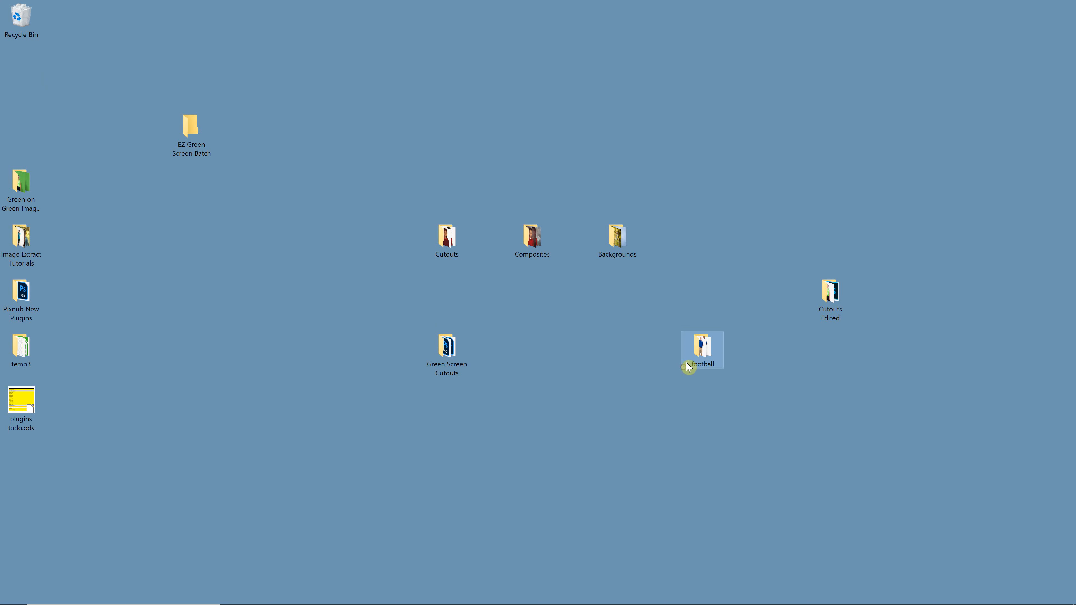
{"action": "double_click", "coordinate": [701, 352]}
{"action": "scroll", "coordinate": [538, 301], "scroll_direction": "down", "scroll_amount": 3}
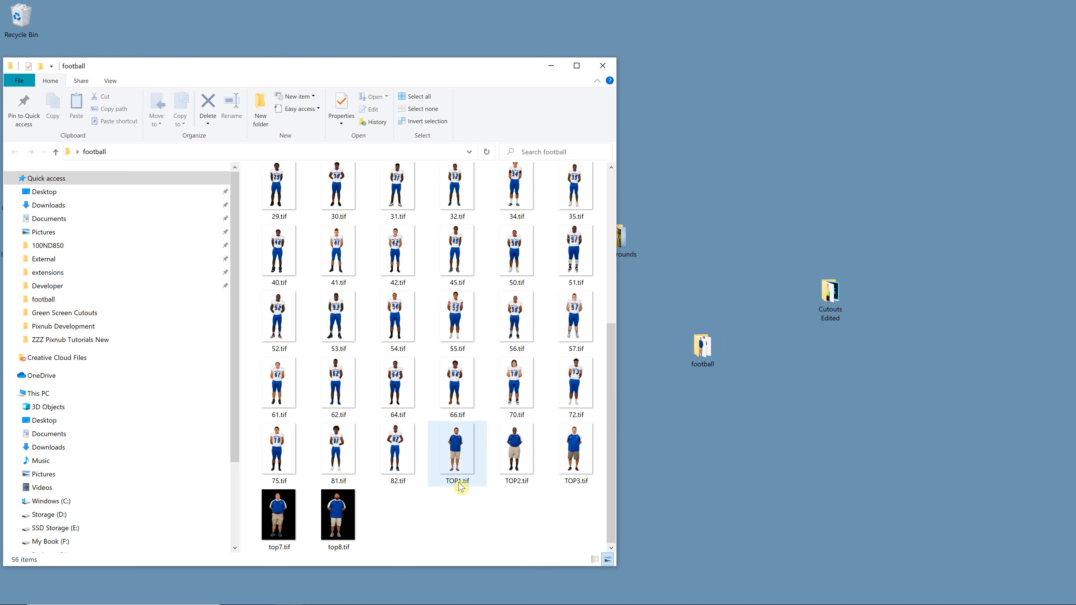
{"action": "mouse_move", "coordinate": [461, 489]}
{"action": "scroll", "coordinate": [439, 454], "scroll_direction": "up", "scroll_amount": 4}
{"action": "scroll", "coordinate": [439, 458], "scroll_direction": "down", "scroll_amount": 5}
{"action": "key", "text": "alt+Tab"}
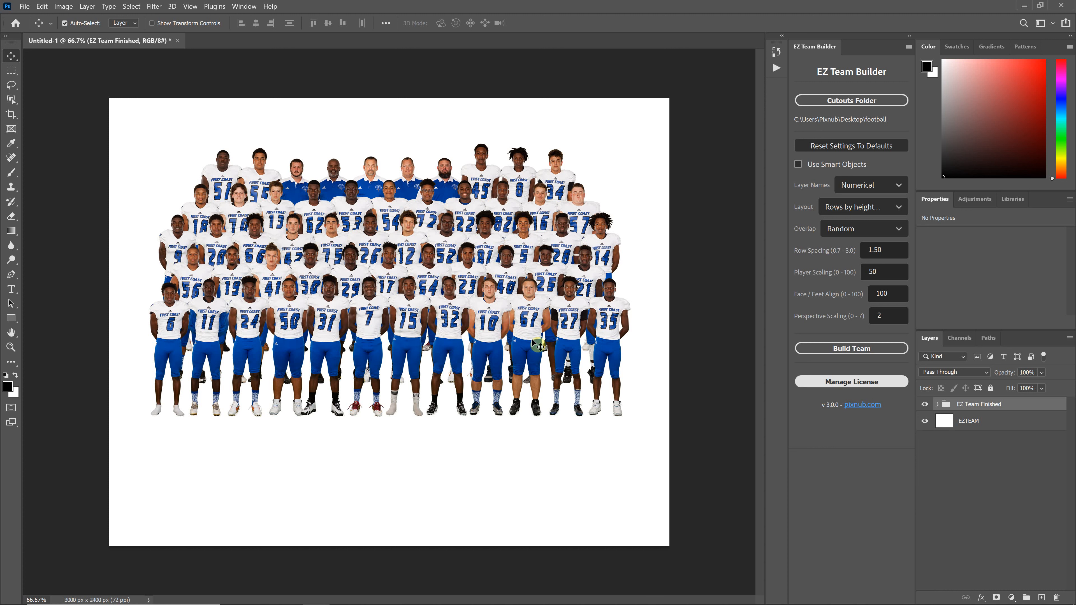
- Expand the EZ Team Finished group and examine its row groups and the player layers inside Row 1
{"action": "left_click", "coordinate": [937, 404]}
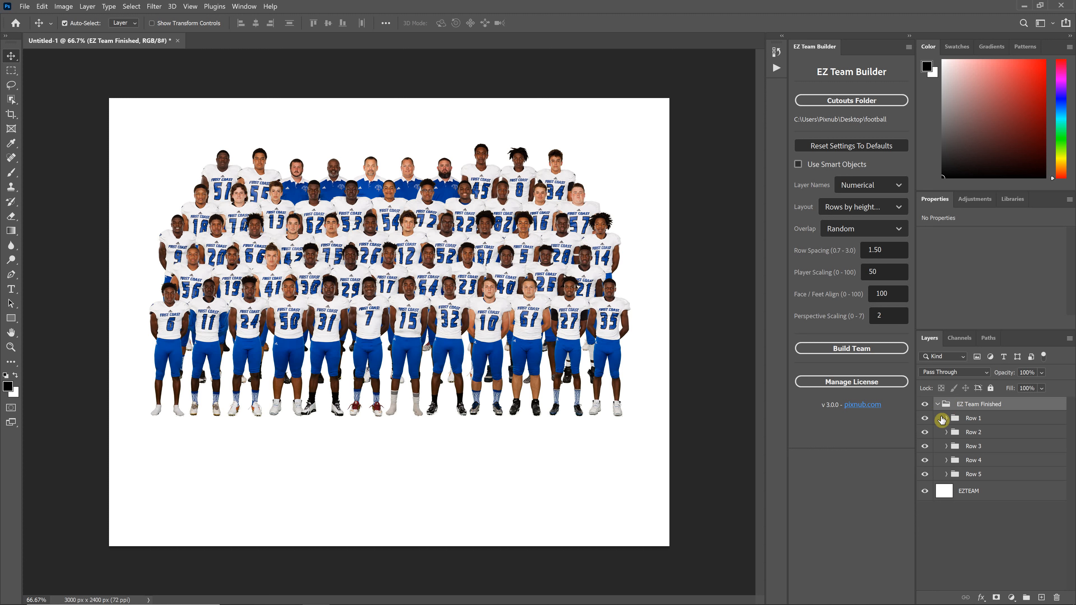
{"action": "left_click", "coordinate": [964, 423]}
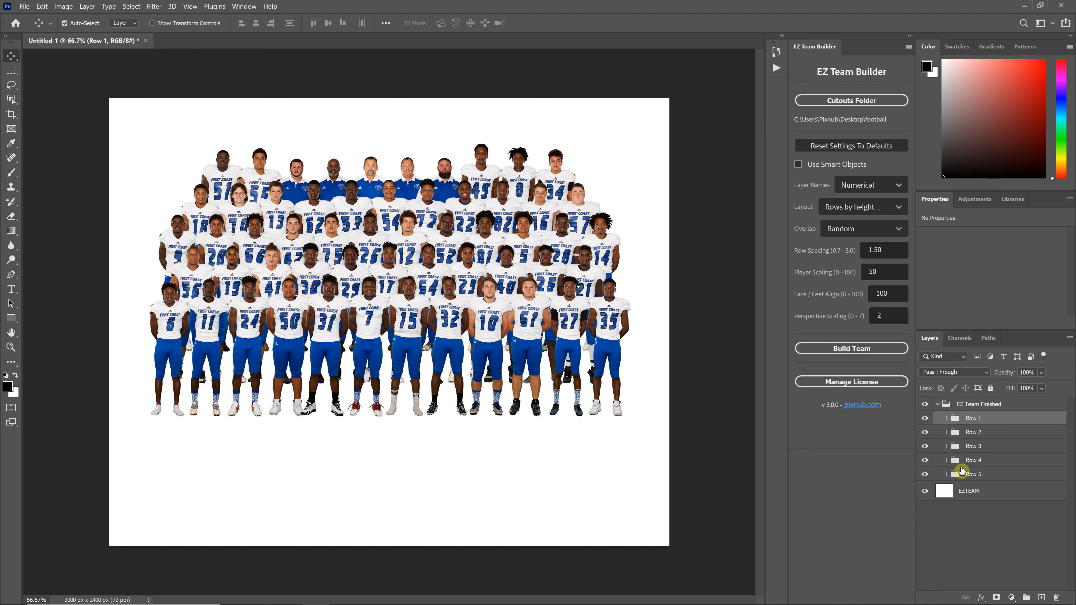
{"action": "left_click", "coordinate": [946, 422]}
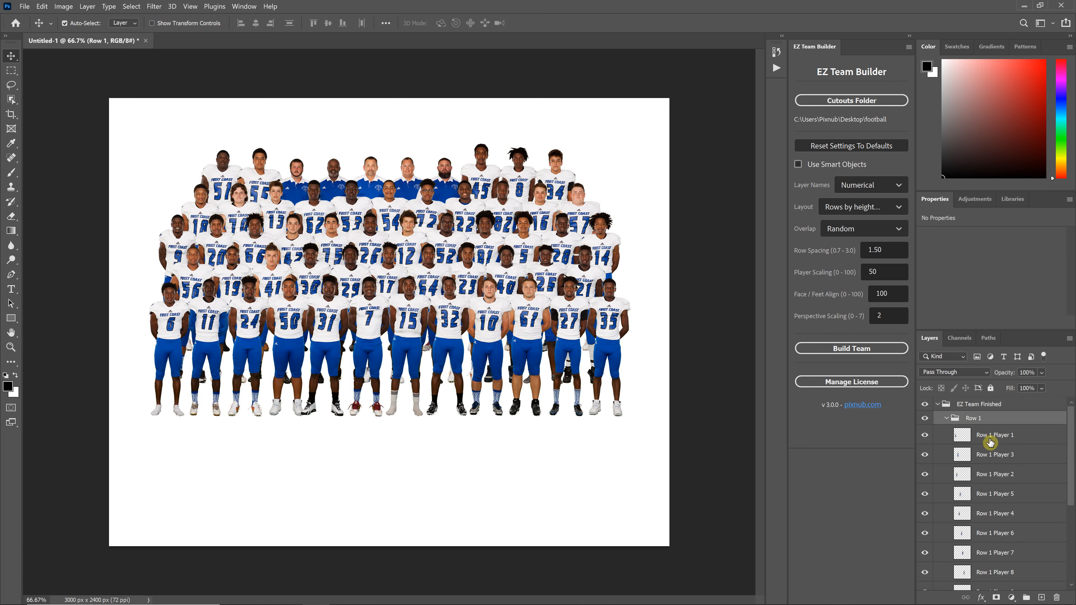
{"action": "left_click", "coordinate": [947, 419]}
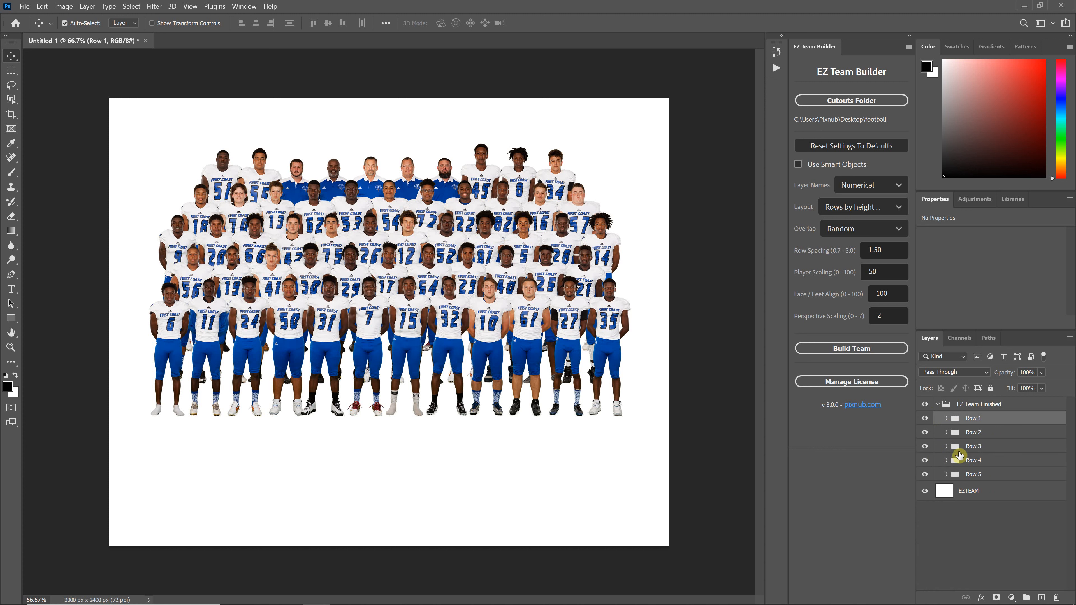
{"action": "left_click", "coordinate": [947, 418]}
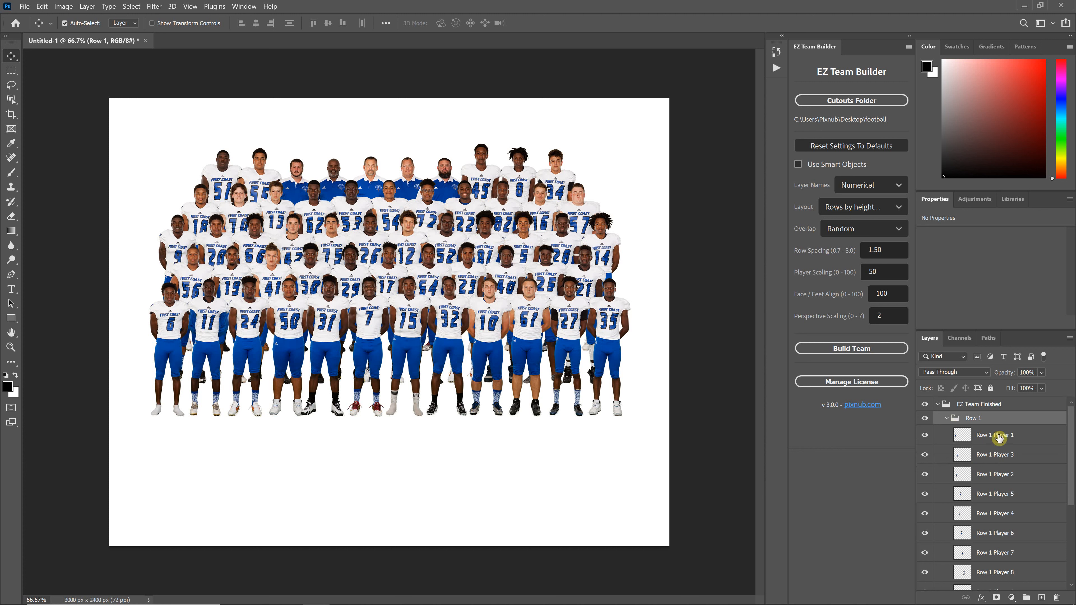
{"action": "left_click", "coordinate": [946, 419]}
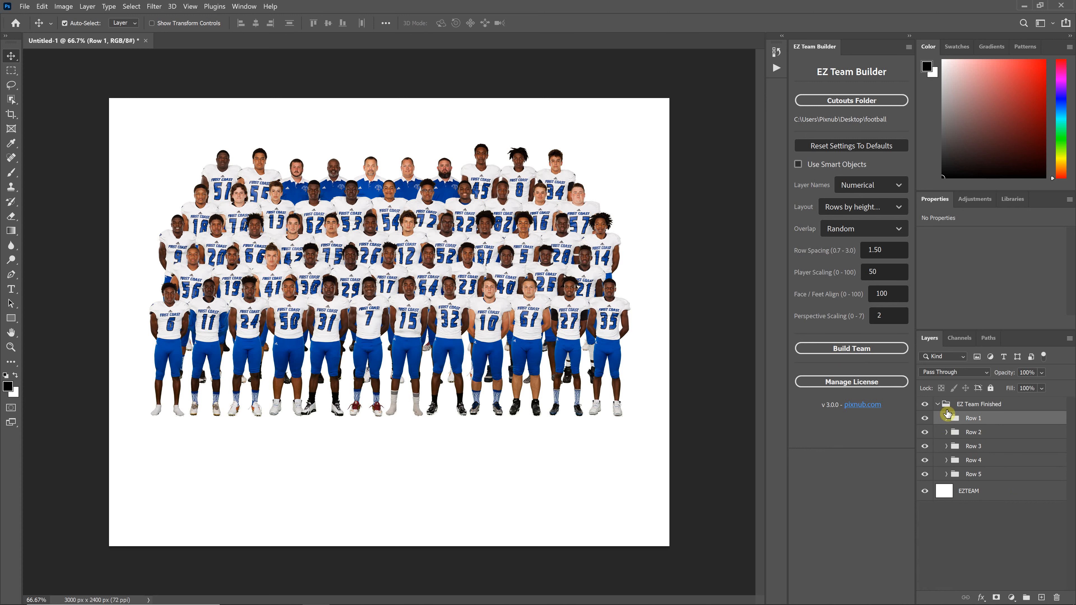
- Hide and reshow Row 1, and try Row 5 at the front of the layer order before restoring its place
{"action": "left_click", "coordinate": [926, 419]}
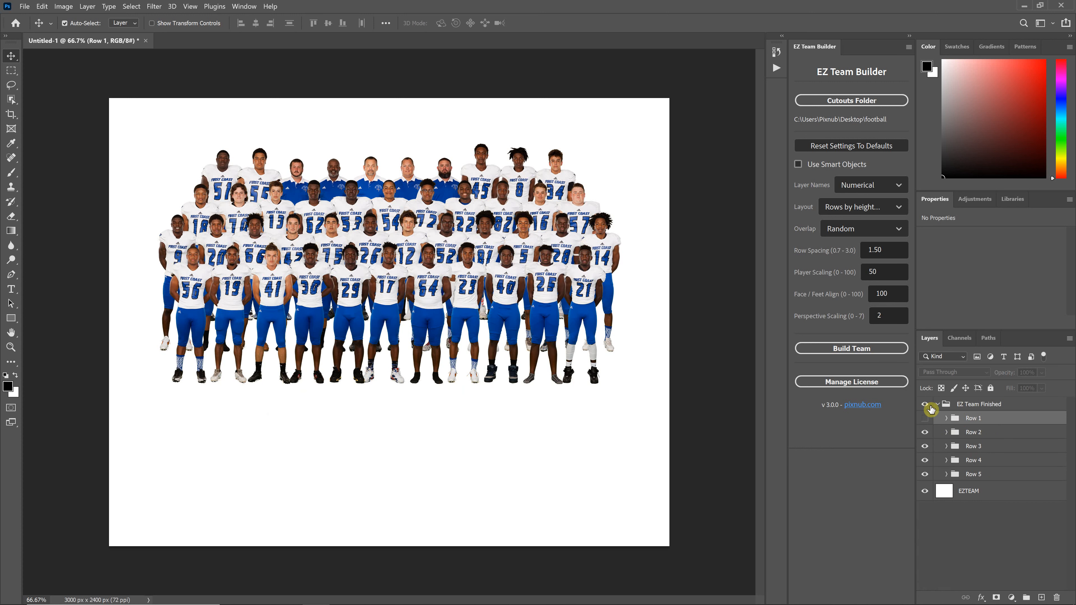
{"action": "left_click", "coordinate": [925, 420]}
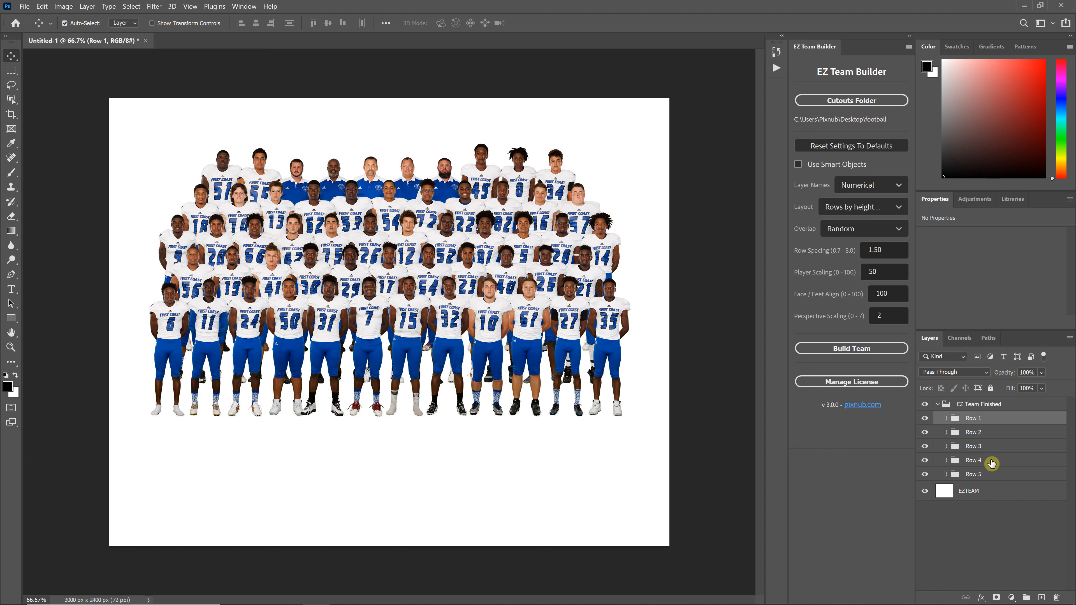
{"action": "left_click_drag", "start_coordinate": [984, 477], "coordinate": [992, 417]}
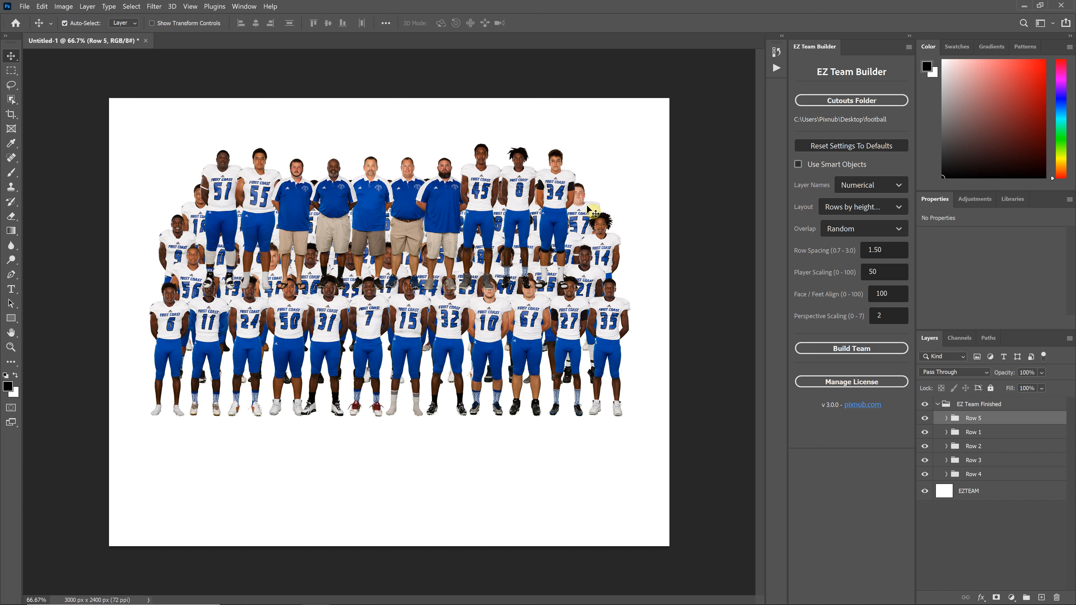
{"action": "left_click_drag", "start_coordinate": [973, 418], "coordinate": [978, 481]}
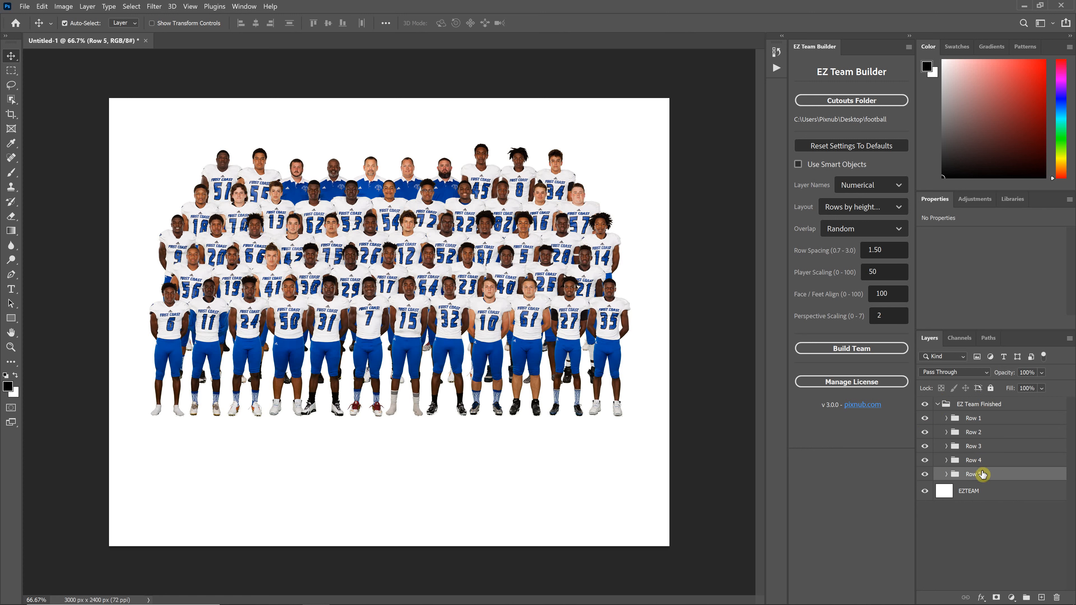
- Expand the Row 1 group and enlarge the layer list to show all twelve of its player layers
{"action": "left_click", "coordinate": [946, 418]}
{"action": "scroll", "coordinate": [993, 436], "scroll_direction": "down", "scroll_amount": 1}
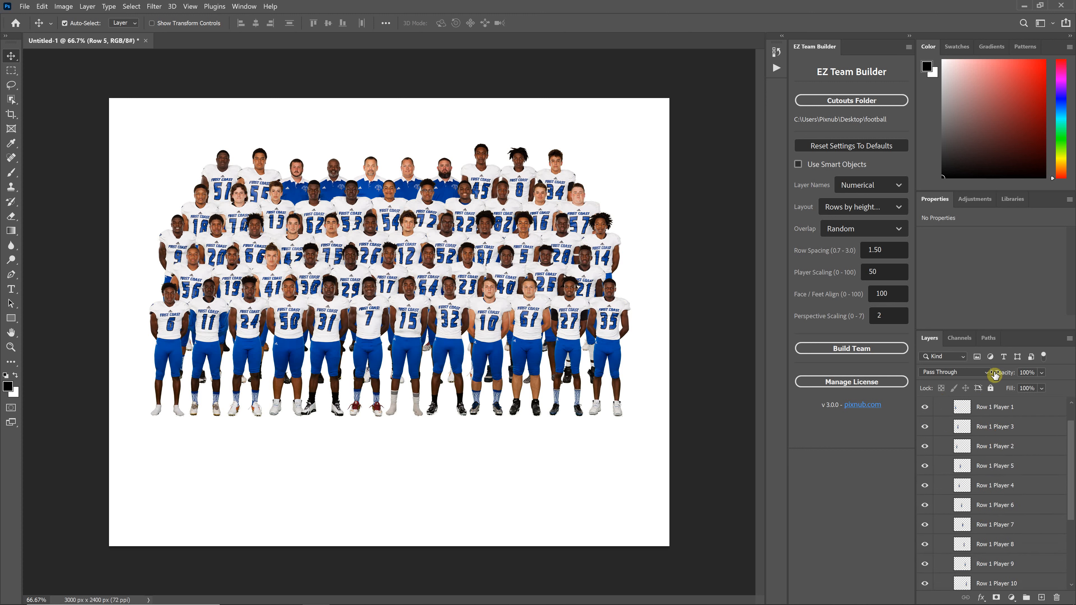
{"action": "left_click_drag", "start_coordinate": [1008, 334], "coordinate": [1009, 187]}
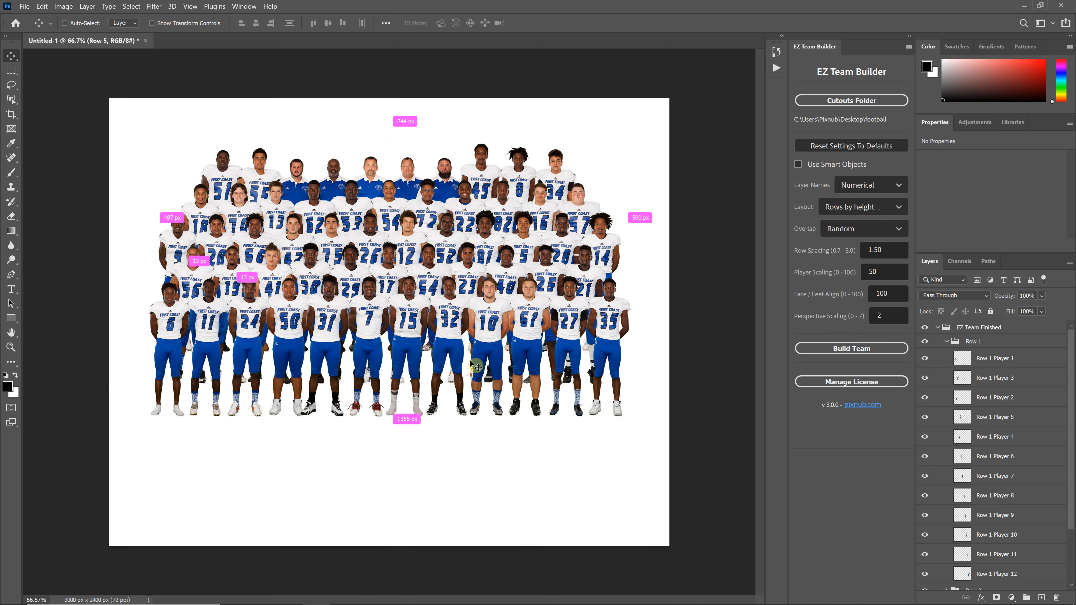
- Inspect how the front-row players overlap up close and review the Overlap options, keeping Random
{"action": "key", "text": "ctrl+1"}
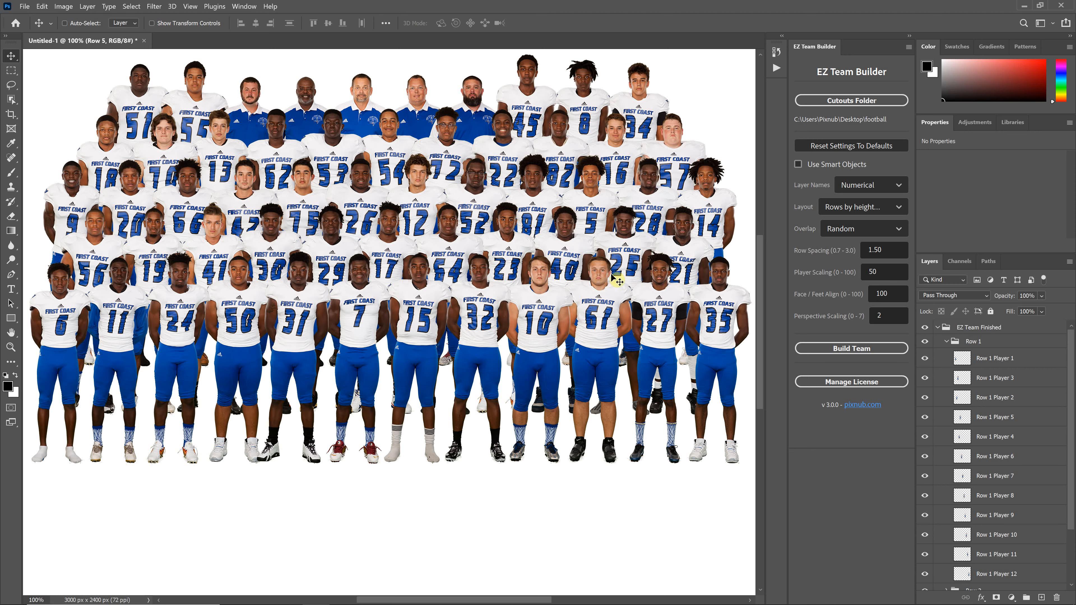
{"action": "key", "text": "ctrl+plus"}
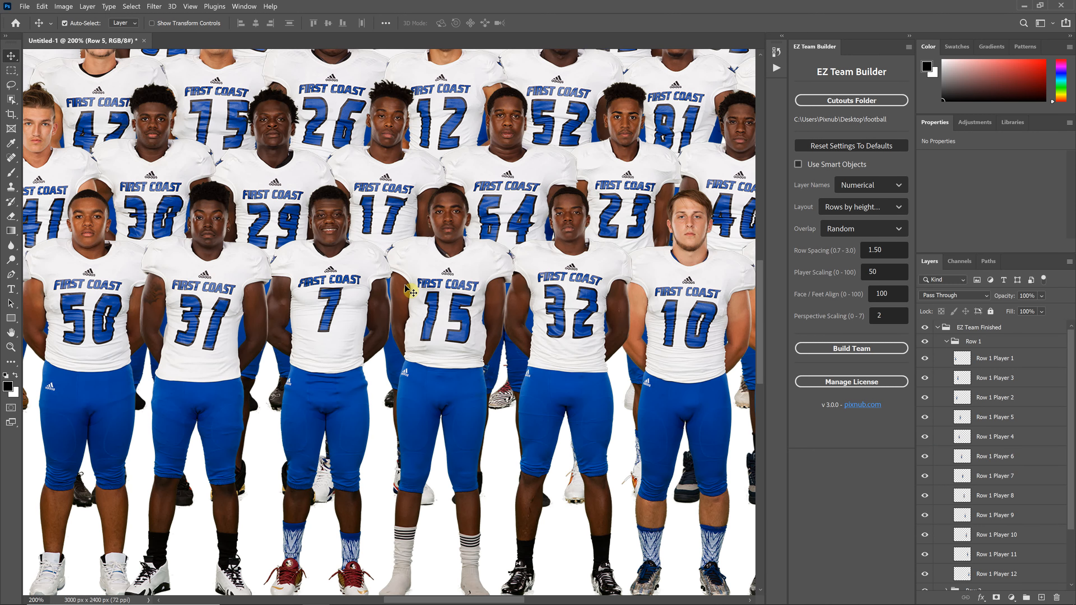
{"action": "key", "text": "ctrl+minus"}
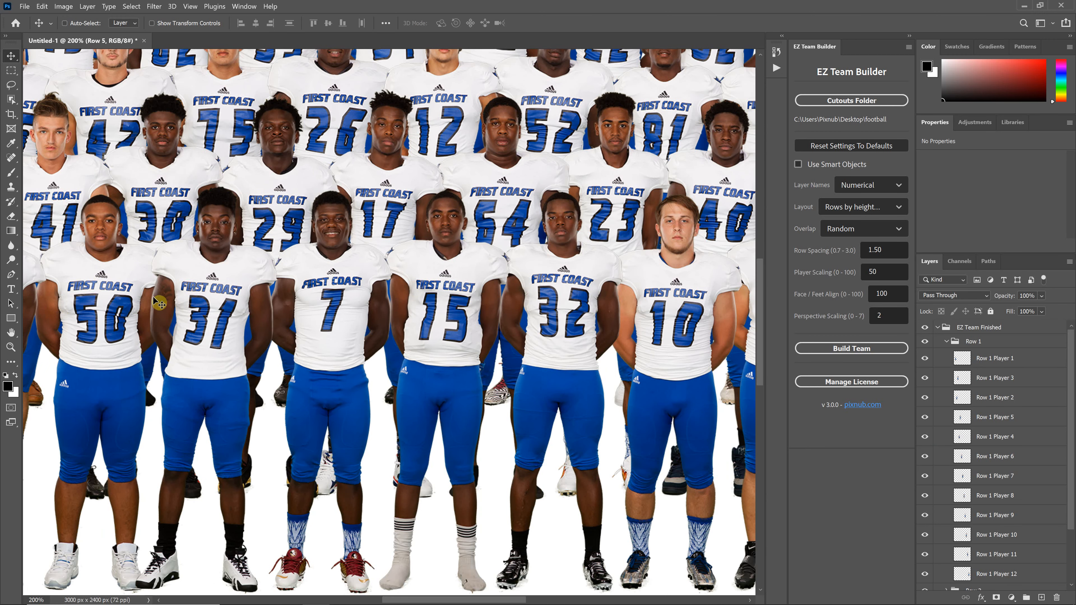
{"action": "key", "text": "ctrl+minus"}
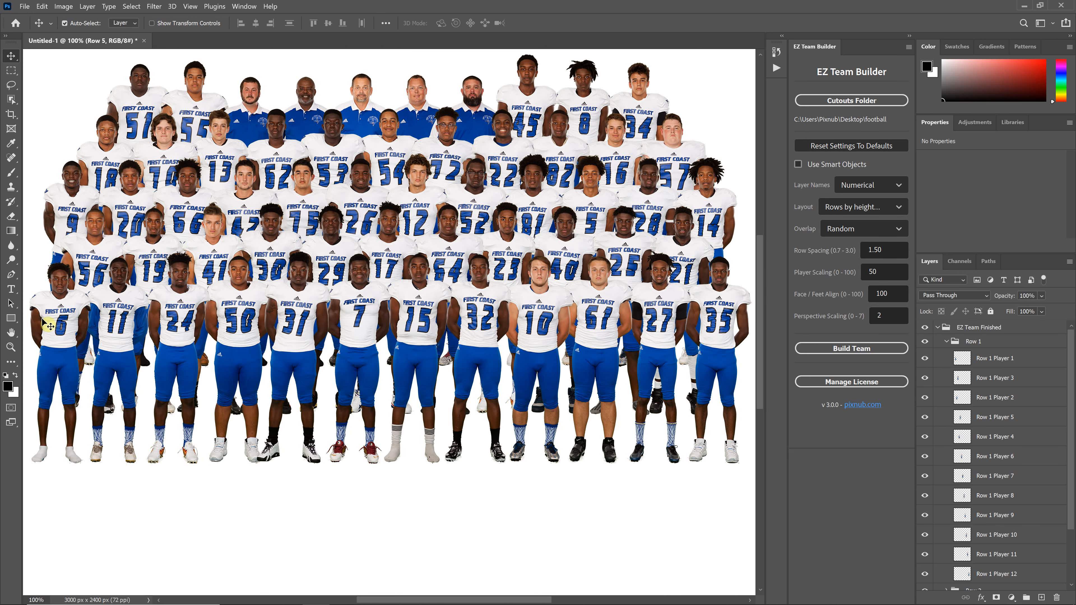
{"action": "left_click", "coordinate": [898, 231]}
{"action": "left_click", "coordinate": [841, 250]}
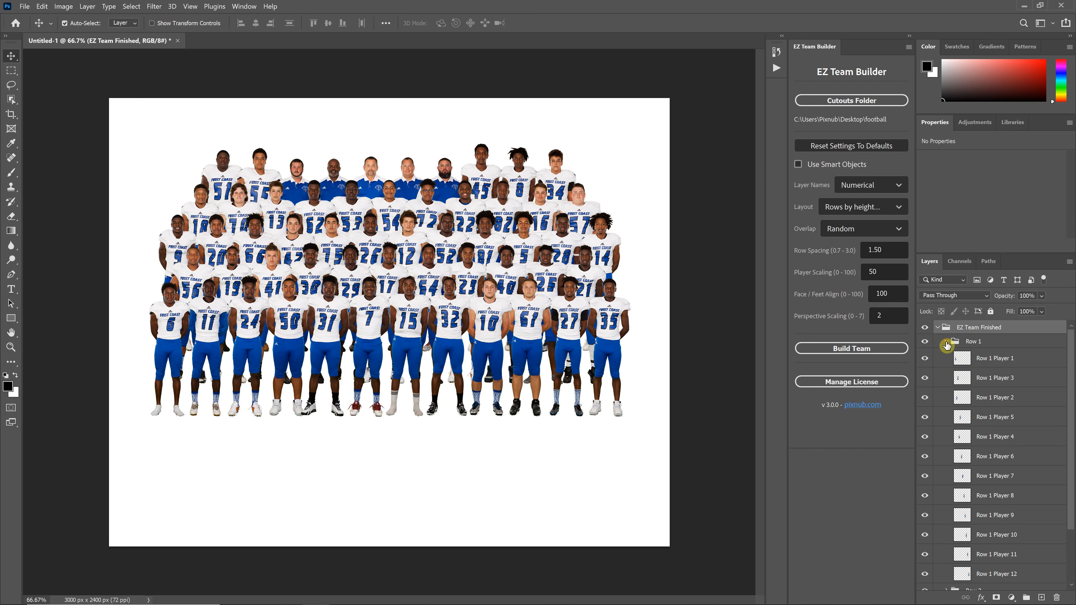
- Collapse Row 1, expand Row 5, and move the two leftmost coaches, Row 5 Player 3 and Player 4, slightly upward
{"action": "left_click", "coordinate": [946, 343]}
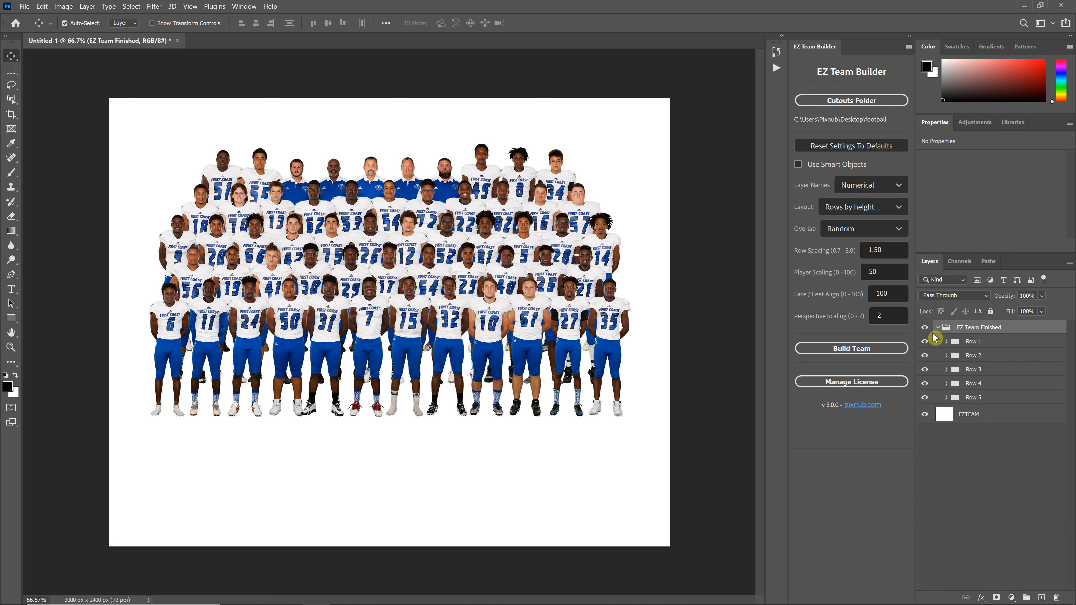
{"action": "left_click", "coordinate": [947, 397]}
{"action": "scroll", "coordinate": [993, 449], "scroll_direction": "down", "scroll_amount": 1}
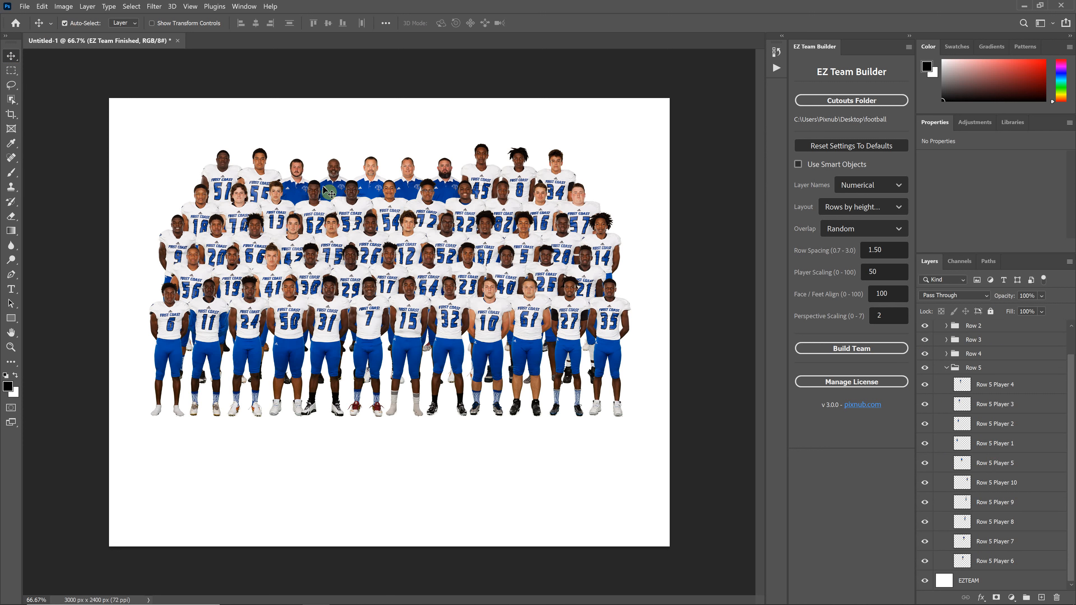
{"action": "left_click", "coordinate": [295, 175]}
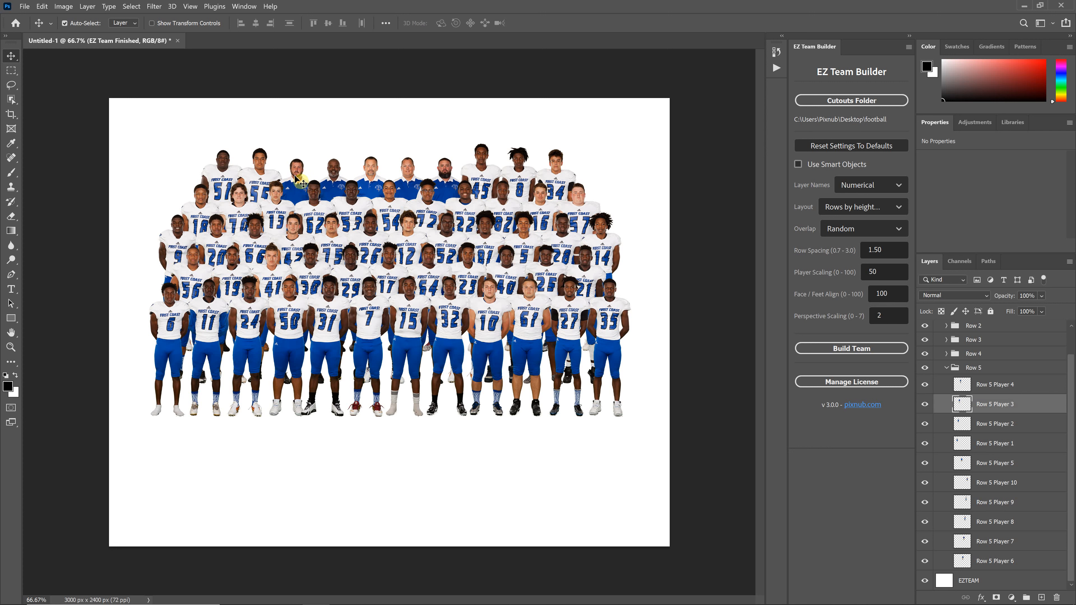
{"action": "left_click_drag", "start_coordinate": [296, 176], "coordinate": [335, 173]}
{"action": "left_click", "coordinate": [332, 175]}
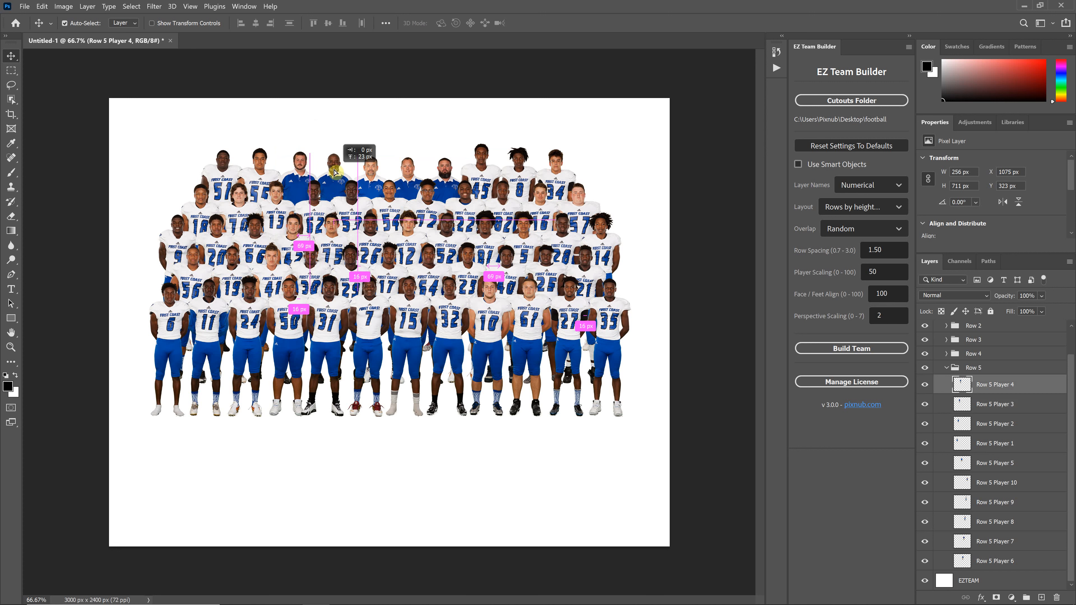
- Move the remaining three coaches in the back row slightly upward and collapse the Row 5 group
{"action": "left_click", "coordinate": [367, 168]}
{"action": "left_click", "coordinate": [375, 172]}
{"action": "left_click_drag", "start_coordinate": [375, 172], "coordinate": [451, 163]}
{"action": "left_click", "coordinate": [408, 173]}
{"action": "left_click", "coordinate": [450, 178]}
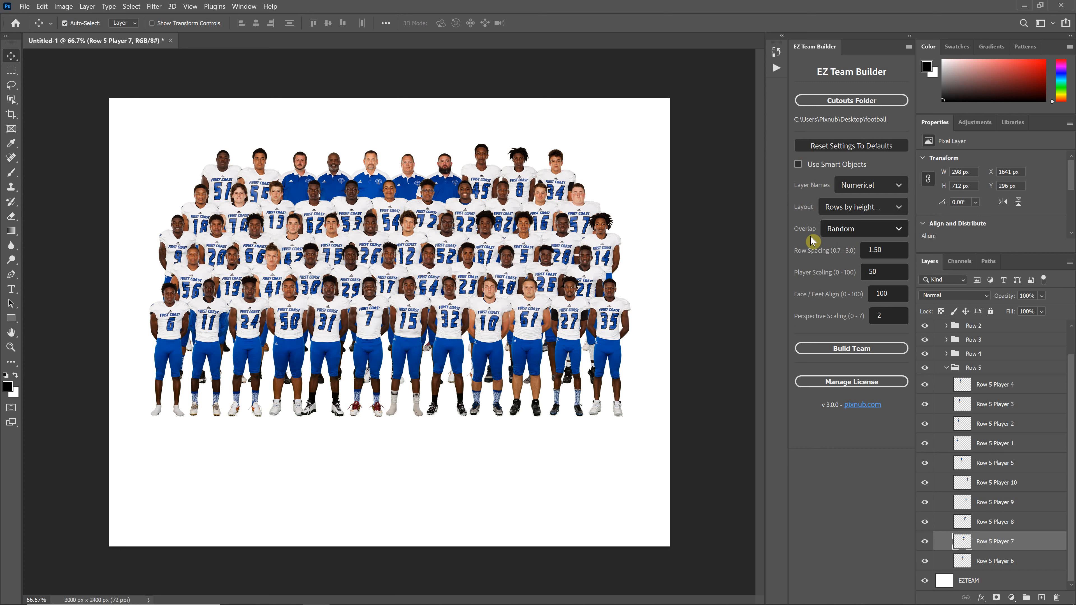
{"action": "left_click", "coordinate": [947, 368]}
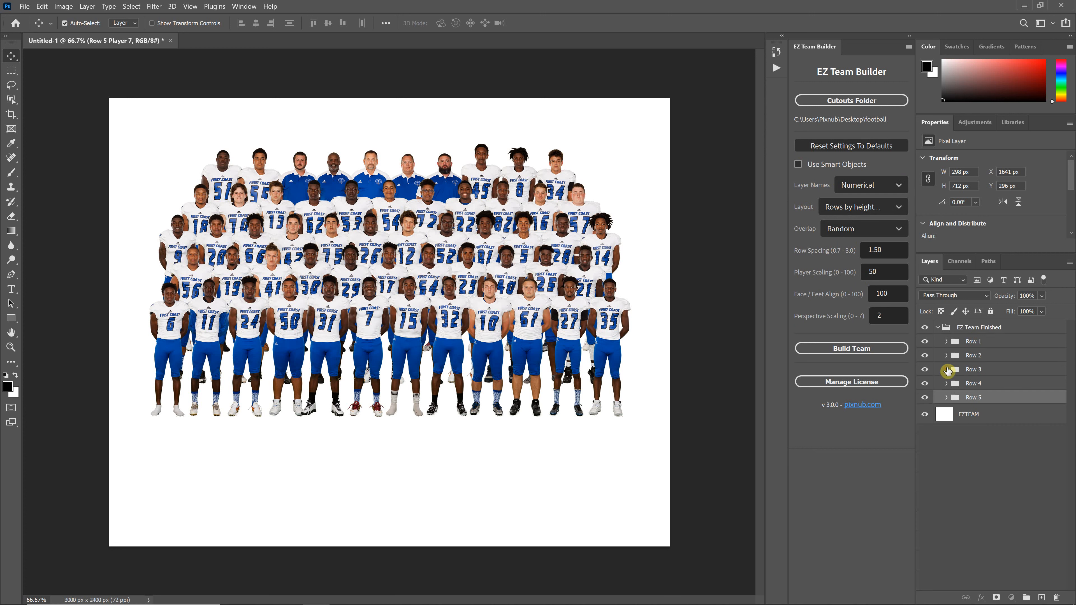